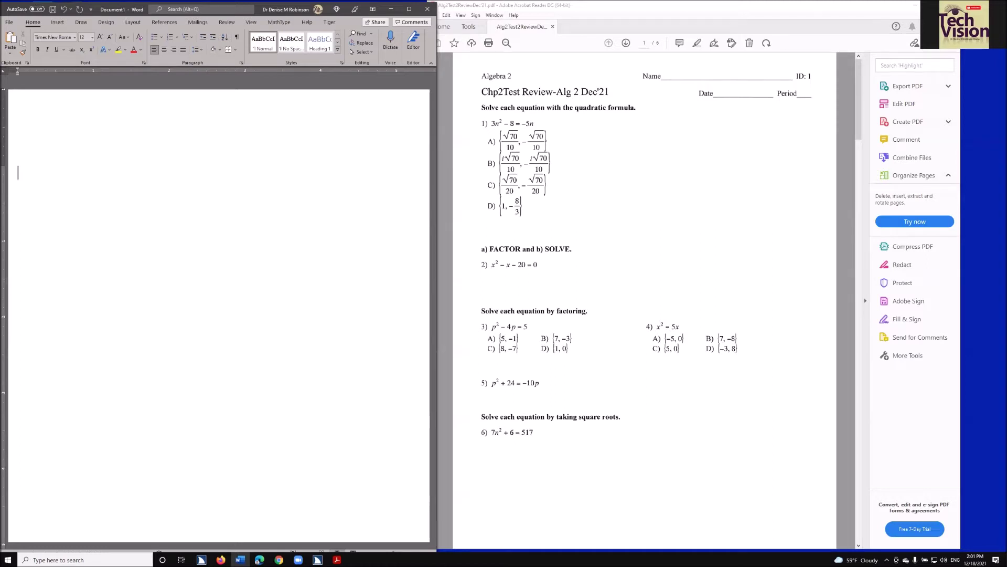
Open the JAWS Settings Center for Word with Insert+F6.
key(Insert+F6)
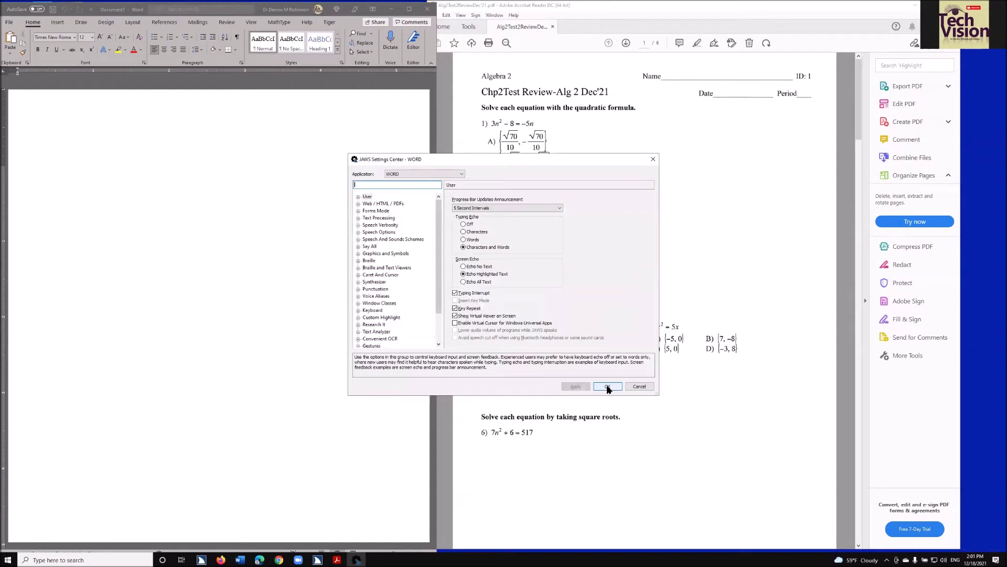
text(braille)
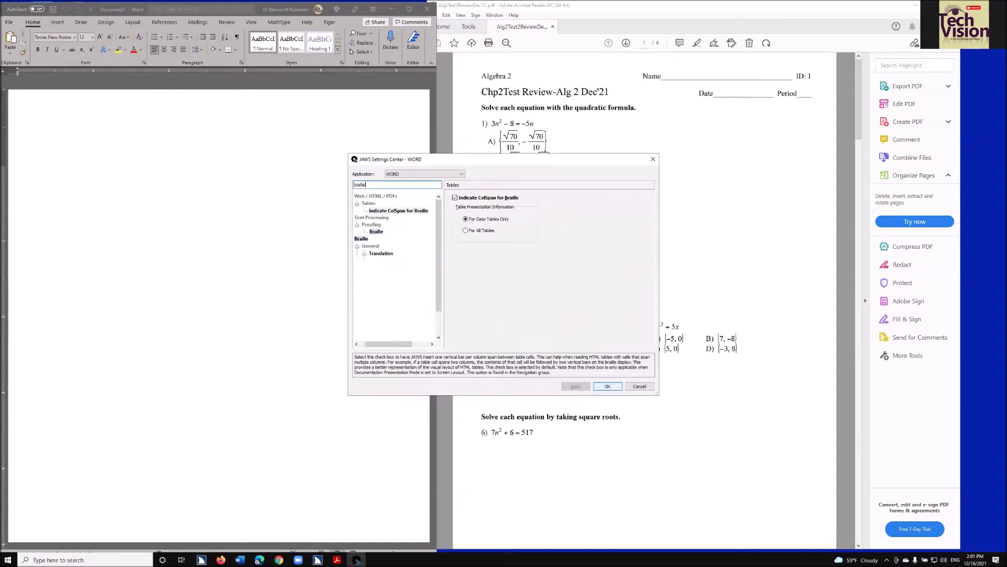
text( mod)
key(Tab)
key(Down)
key(Down)
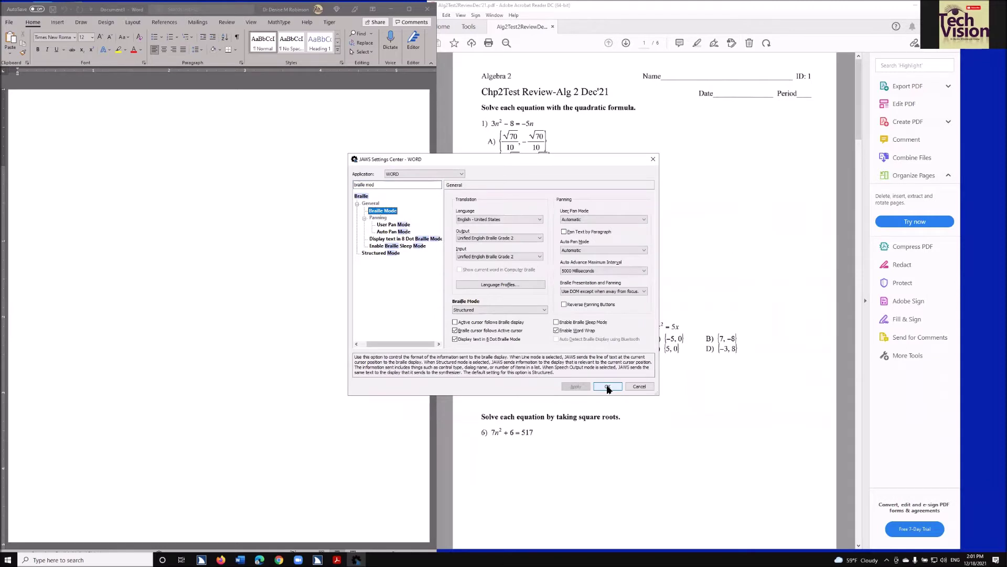
key(Tab)
key(Tab)
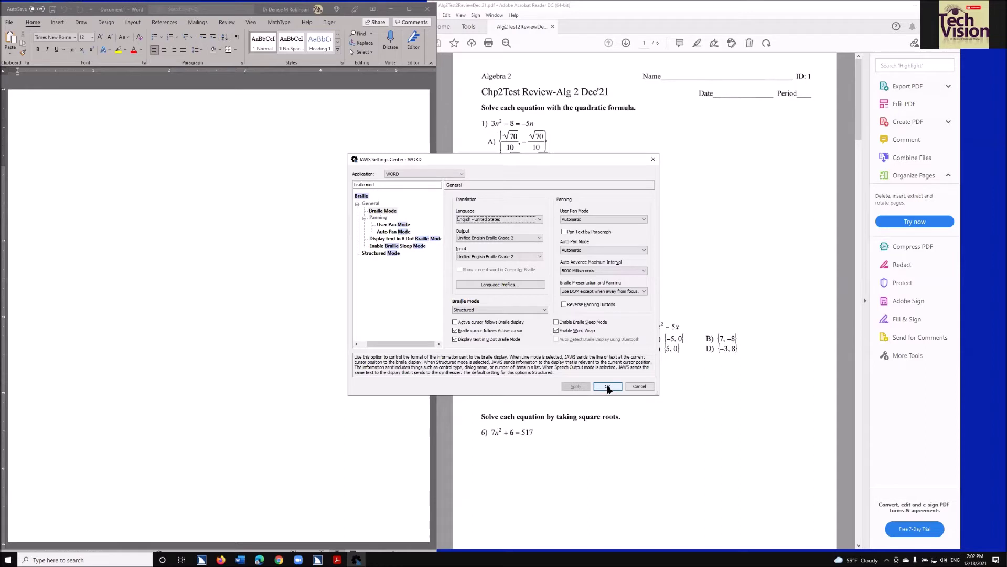
click(607, 386)
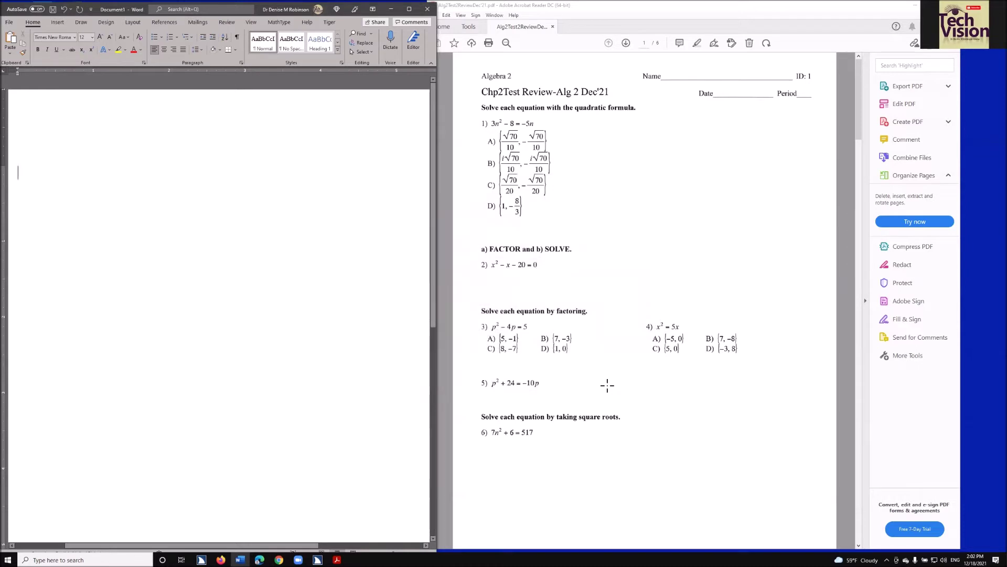
key(Insert+ctrl+s)
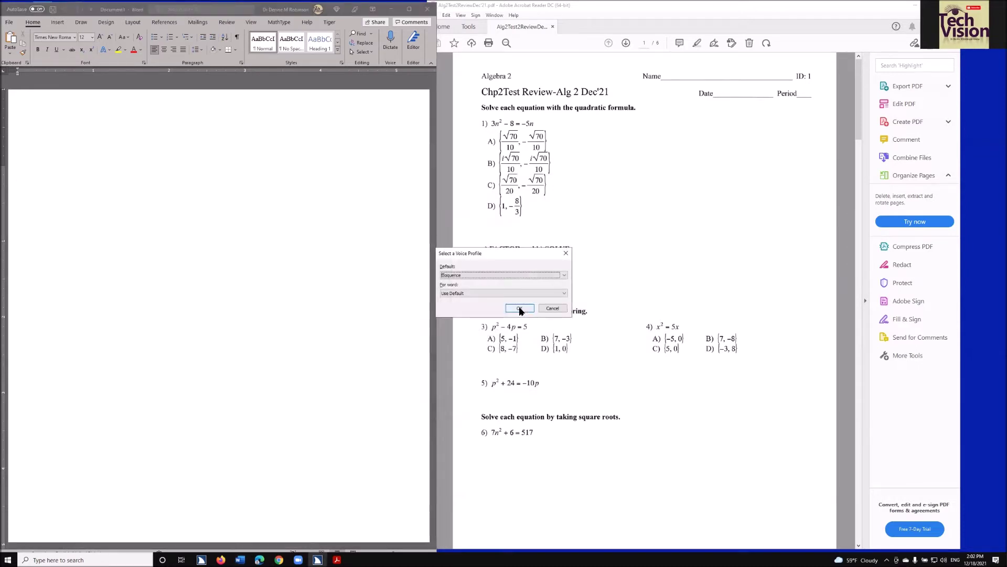
click(519, 308)
click(519, 309)
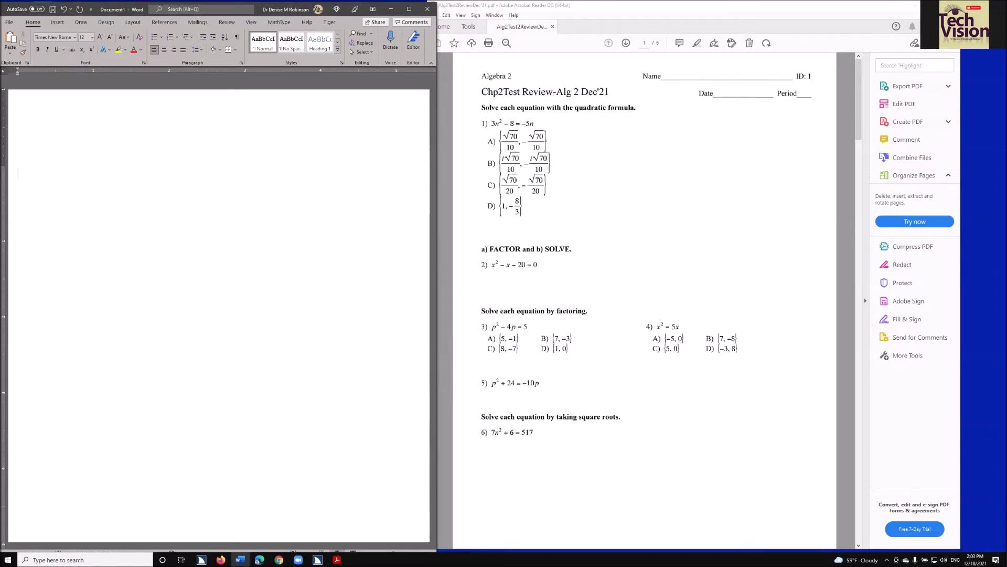
text(1))
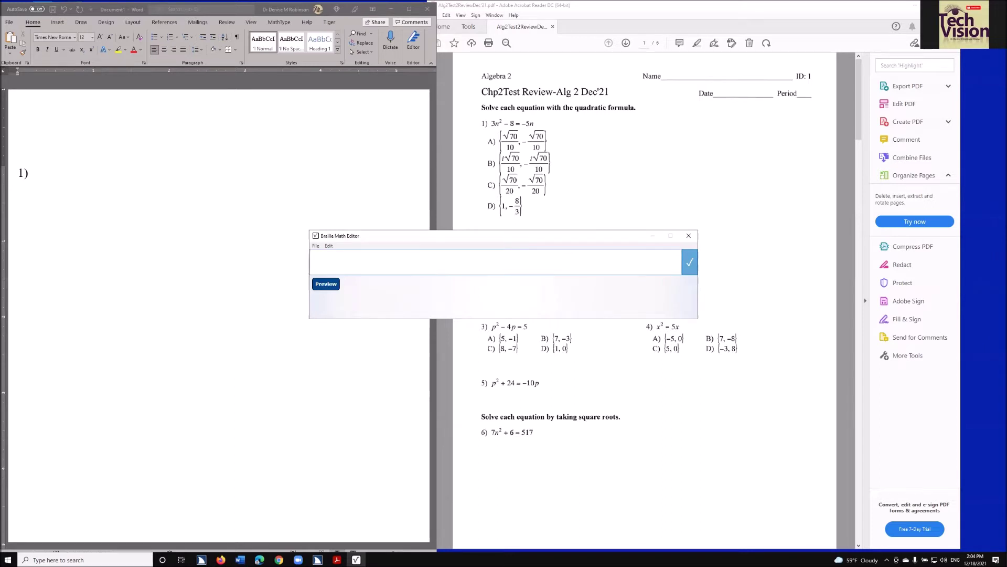
Enter 3n² − 8 = −5n in ASCII braille and insert it after 1).
text(3n^2"-8 .k -5n)
key(Return)
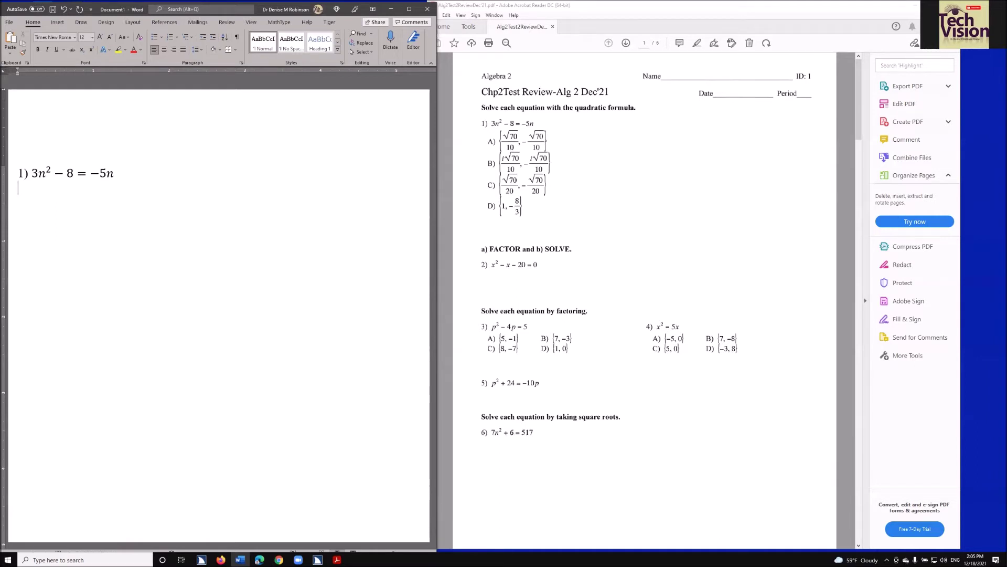
Add an A) line below the equation and begin typing answer A's braille.
key(Return)
text(A))
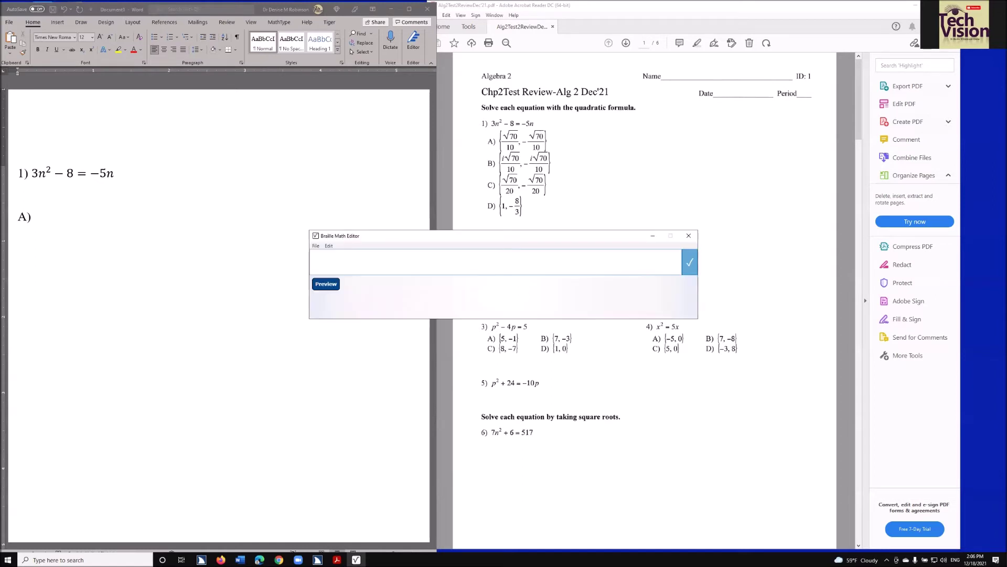
text(b()
text(3n^2-8.k)
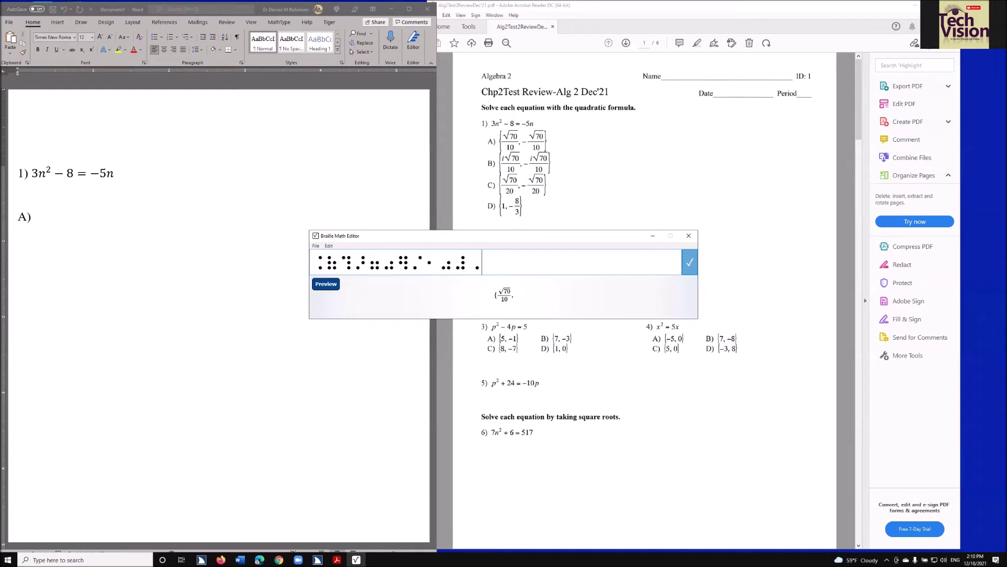
key(BackSpace)
key(BackSpace)
Complete answer A as {√70/10, −√70/10} in braille and insert it after A).
text(,)
key(BackSpace)
key(BackSpace)
text(_)
text(,-)
text(>)
text(>70)
text(]/10#)
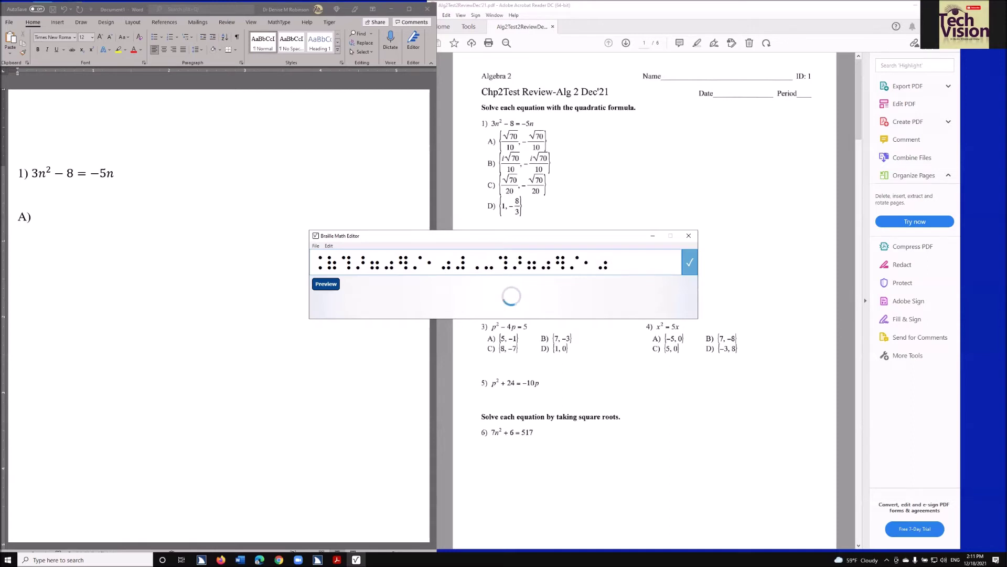
text(,-))
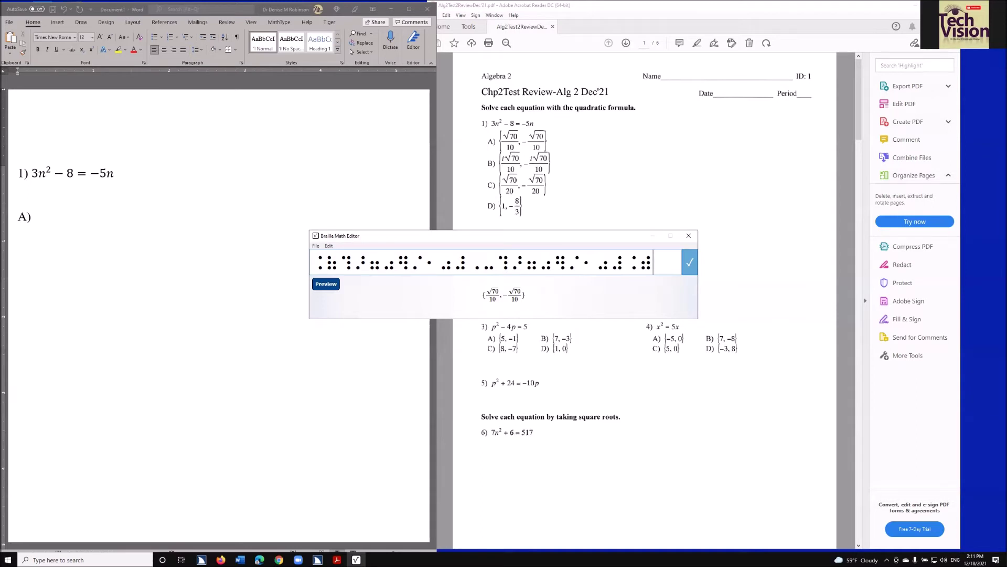
key(Return)
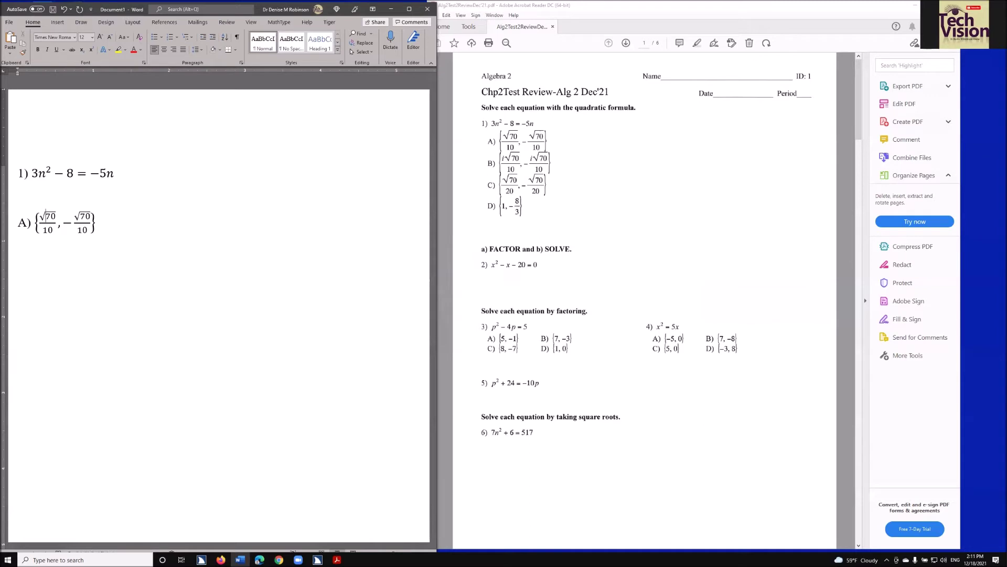
Start a B) line below answer A and launch the Braille Math Editor with Ctrl+Alt+Q.
click(18, 201)
click(45, 216)
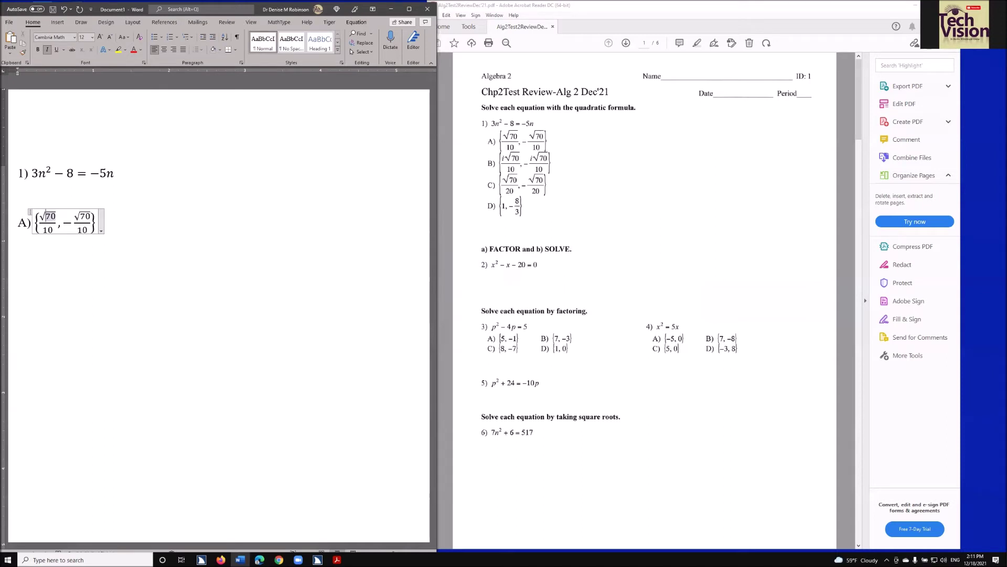
click(97, 223)
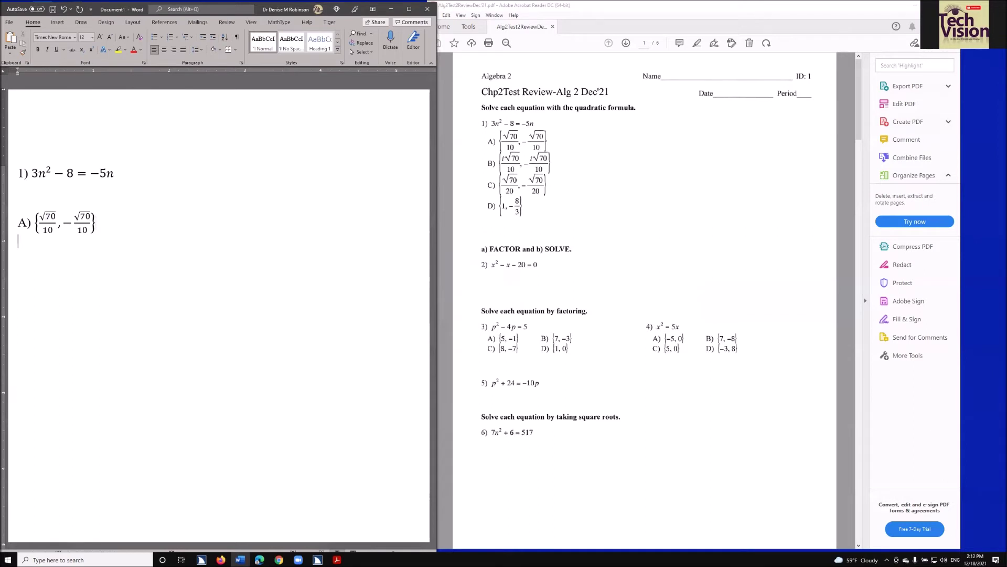
key(Return)
text(B))
key(ctrl+alt+q)
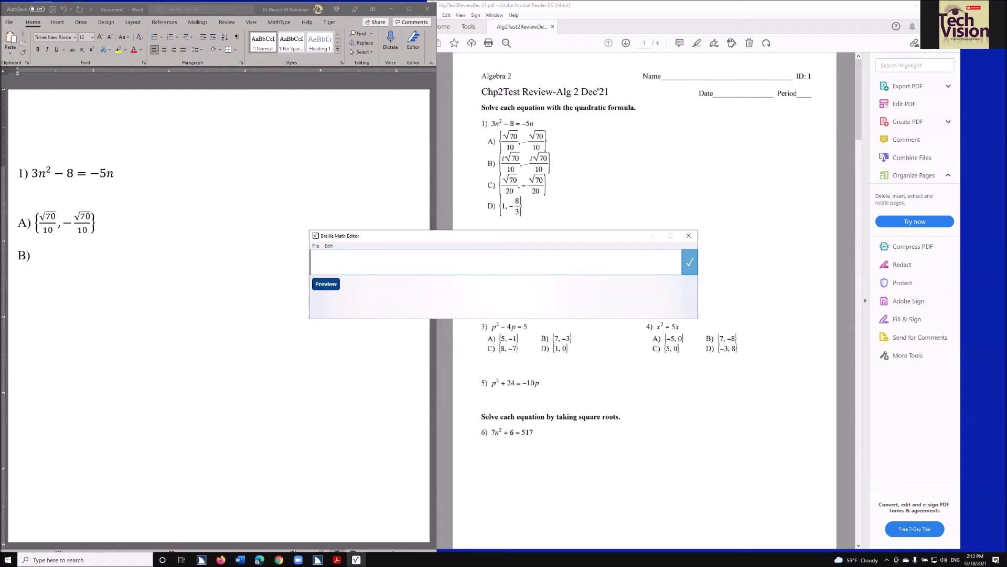
Type the braille for choice B and attempt to insert it, dismissing the invalid-math error.
text(b(i))
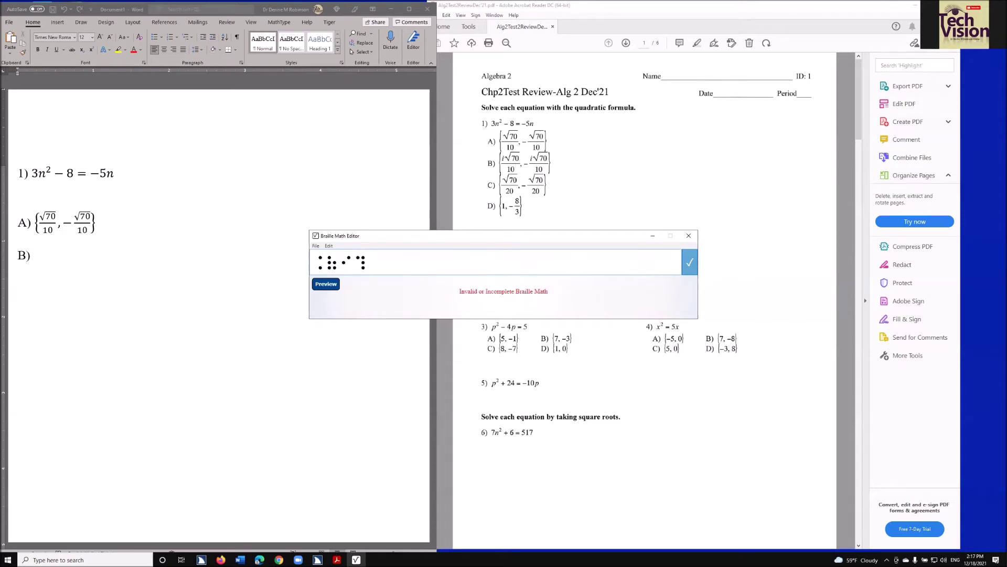
text(/10)
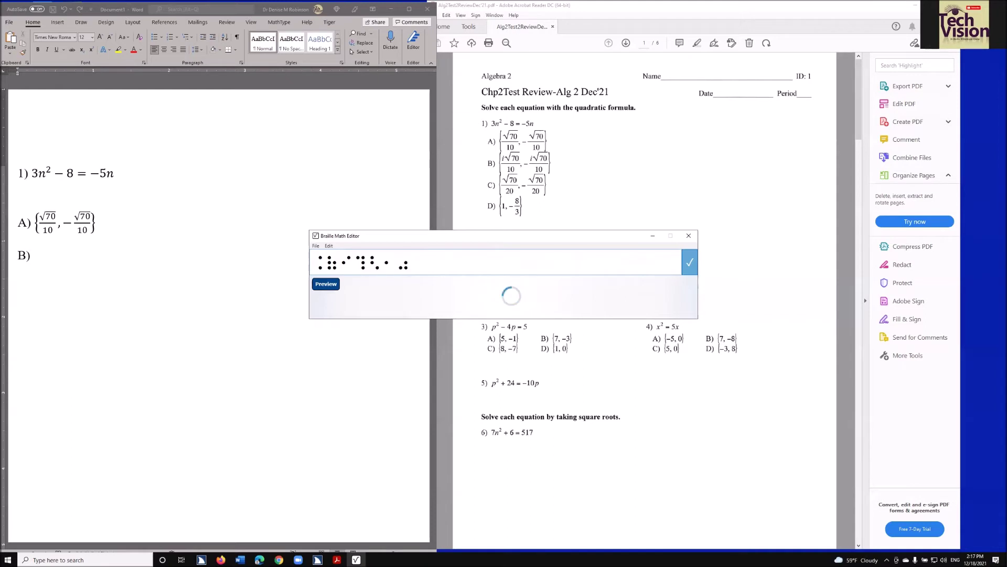
text(#70)
text(=/10#)
text(-i>70/)
text(10,-)
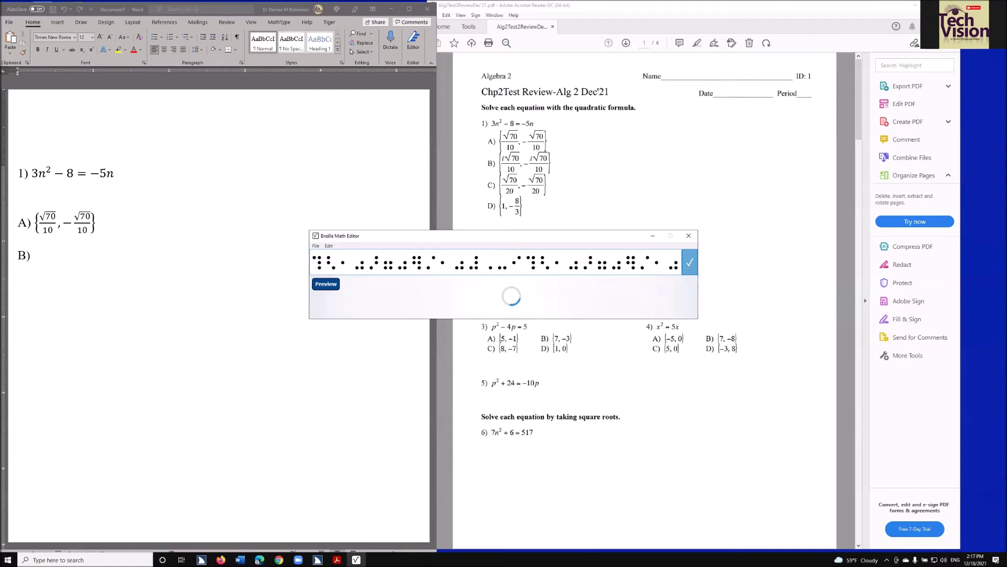
text(70])
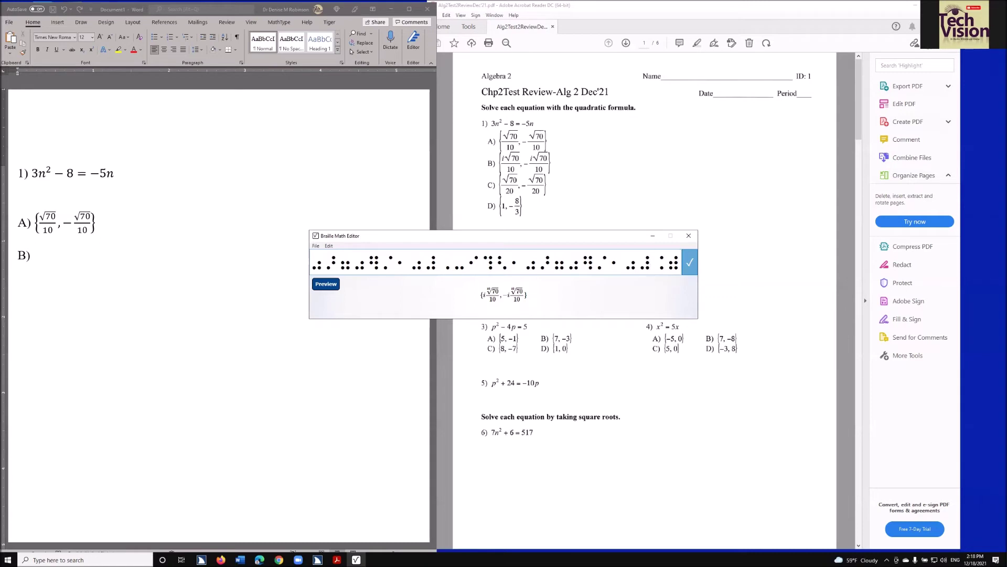
key(BackSpace)
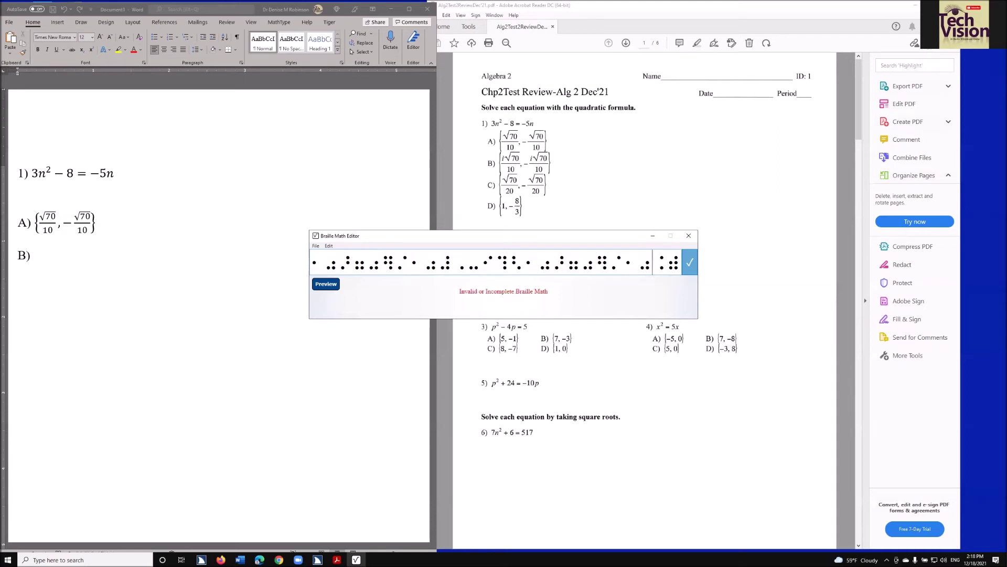
key(Return)
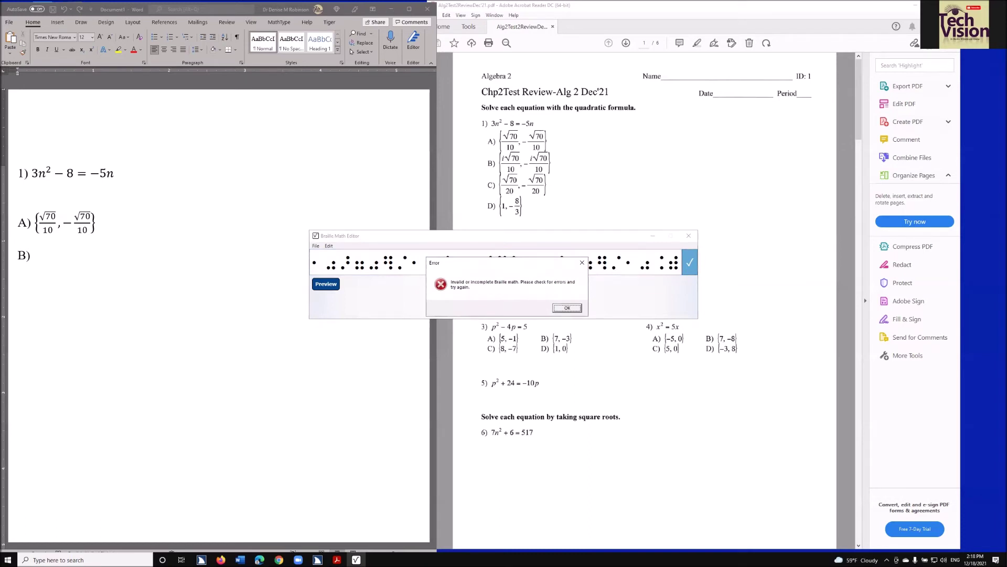
key(Return)
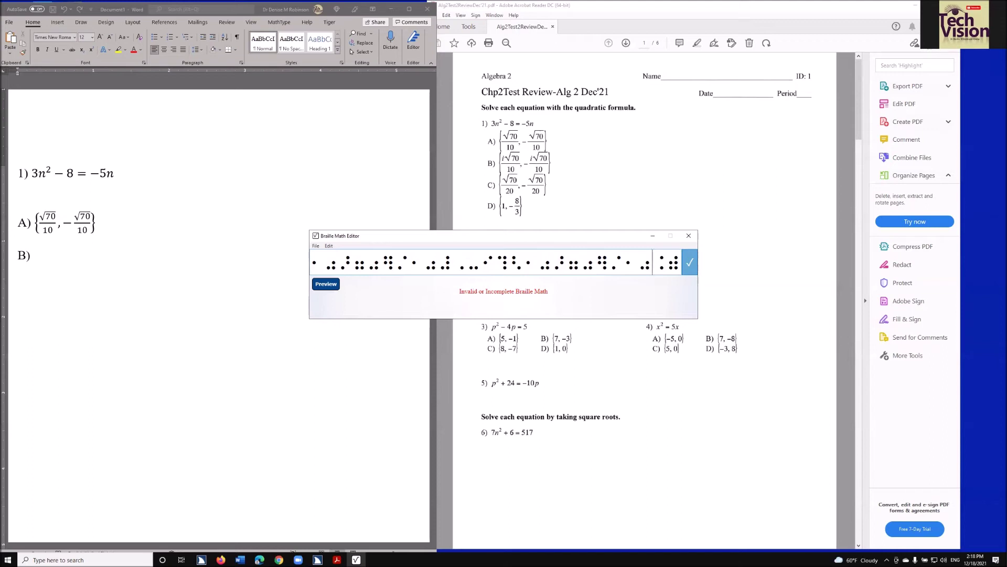
Insert choice B as {i√70/10, −i√70/10}, each root showing a stray 10.
key(Right)
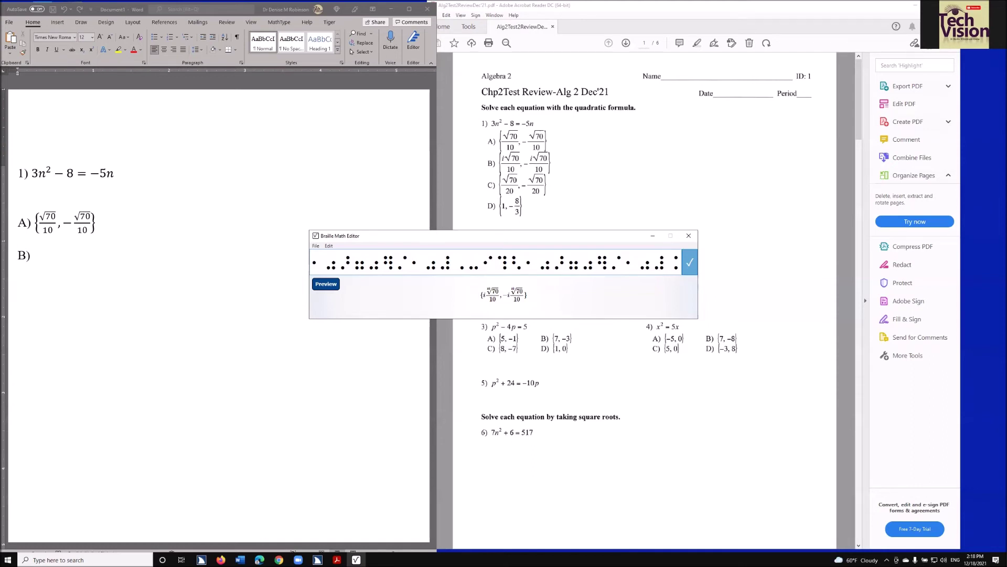
key(Return)
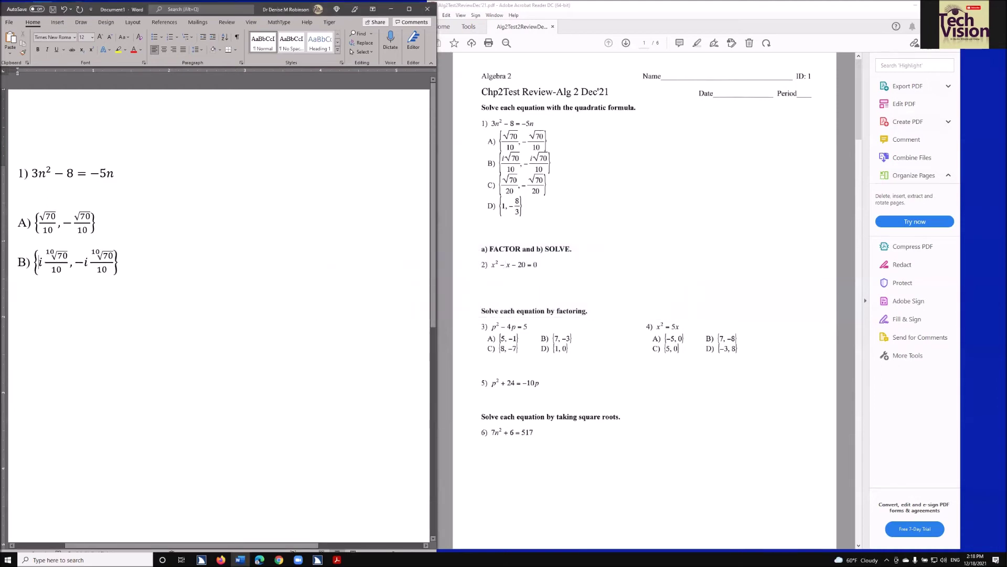
Leave the B) equation and start an empty paragraph below it.
click(39, 261)
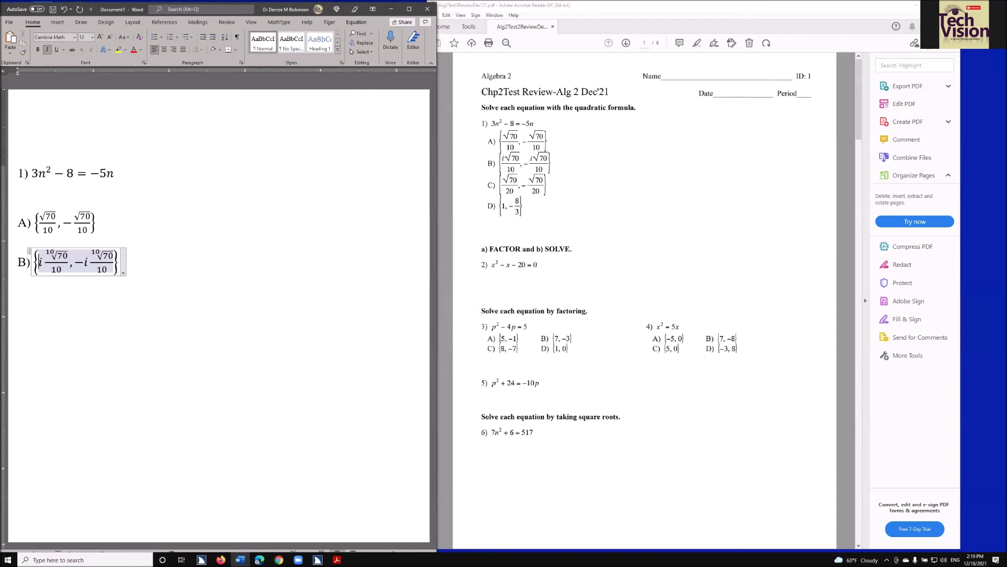
key(Down)
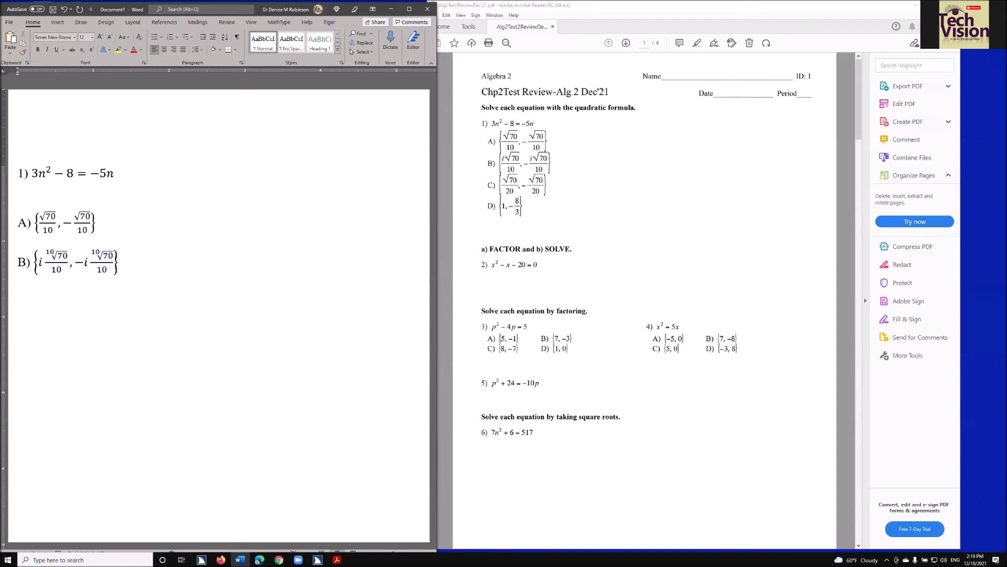
key(Return)
Label problem 3) and insert p² − 4p = 5 via braille, then start a new line.
text(3))
key(ctrl+alt+q)
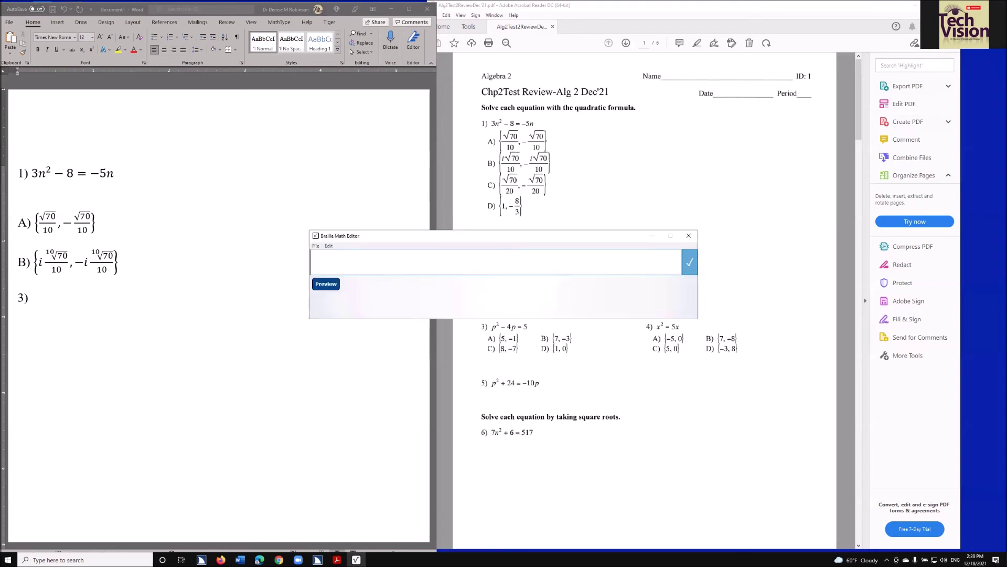
text(p^2"-4)
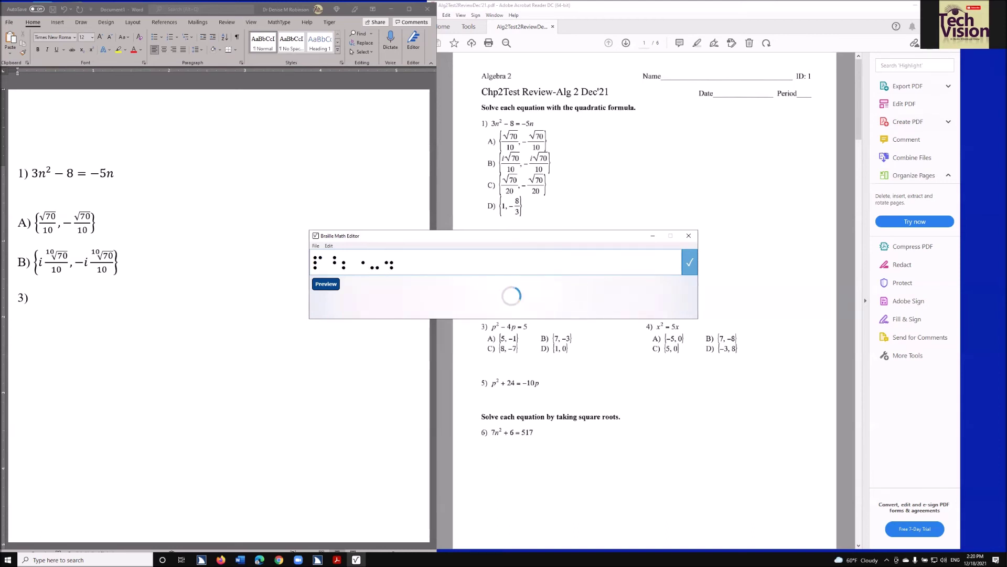
text(p .k 5)
key(Return)
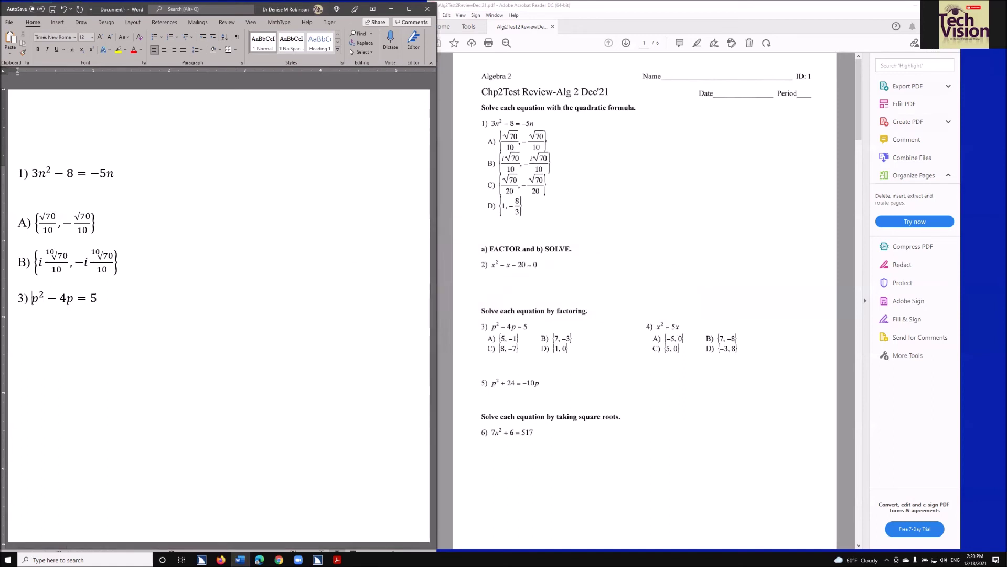
click(97, 298)
key(Return)
Add answer A) {5, −1} under problem 3, fixing one braille cell, then start a new line.
text(A))
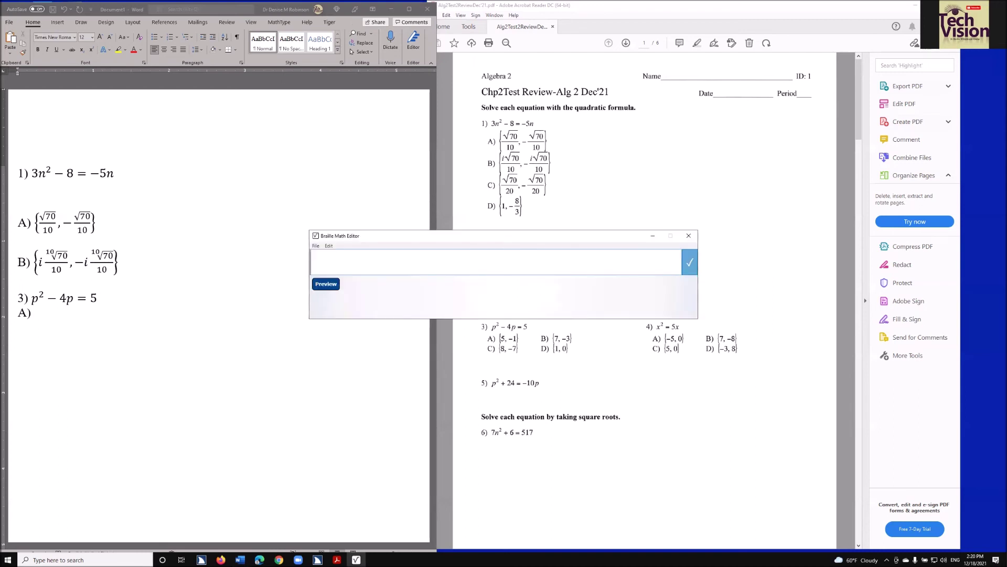
text(p",-" #4)
key(Left)
key(Left)
key(Left)
key(Delete)
text(5)
key(Return)
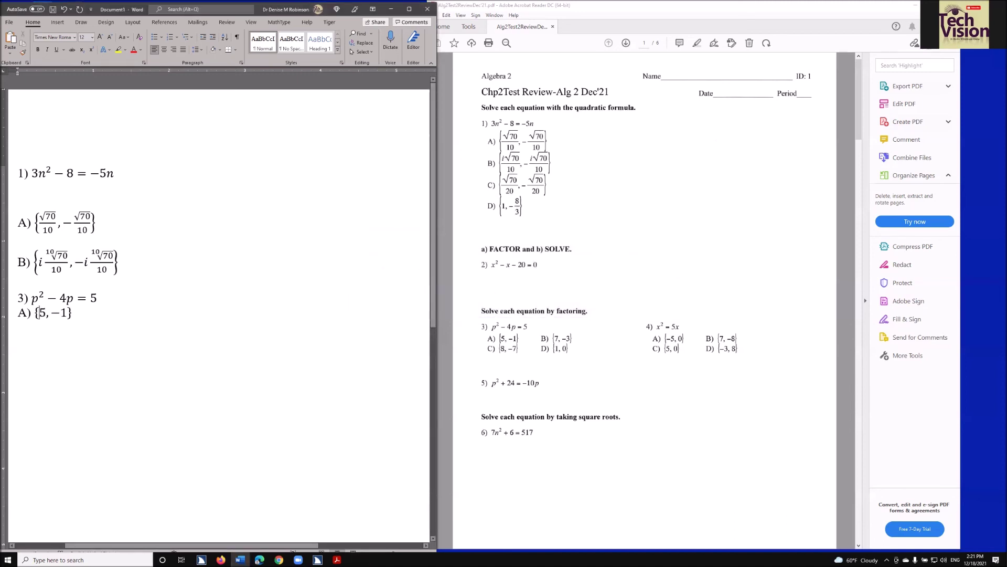
key(Return)
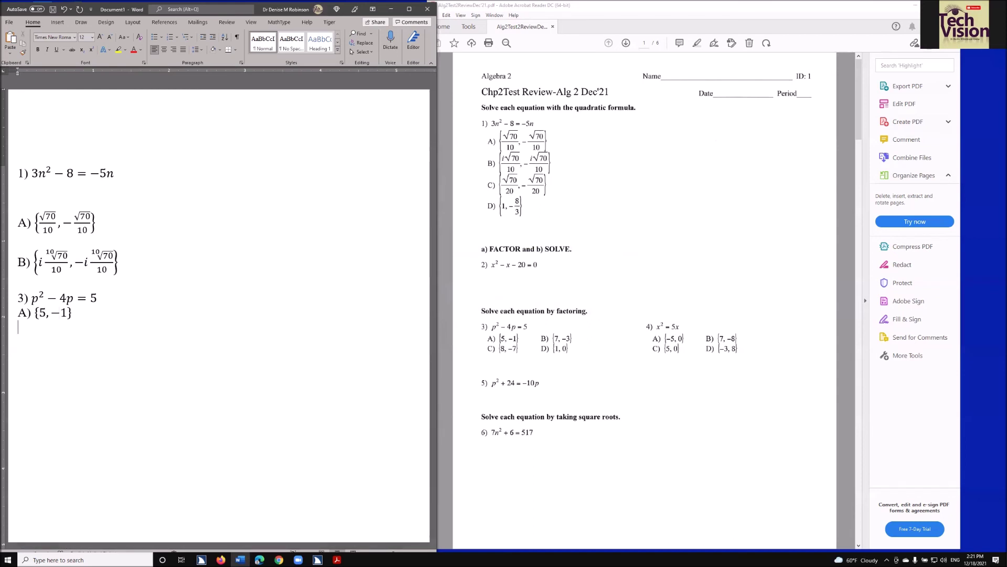
Enter choice B) {7, −3} for problem 3 in braille math, then begin a new line.
text(B))
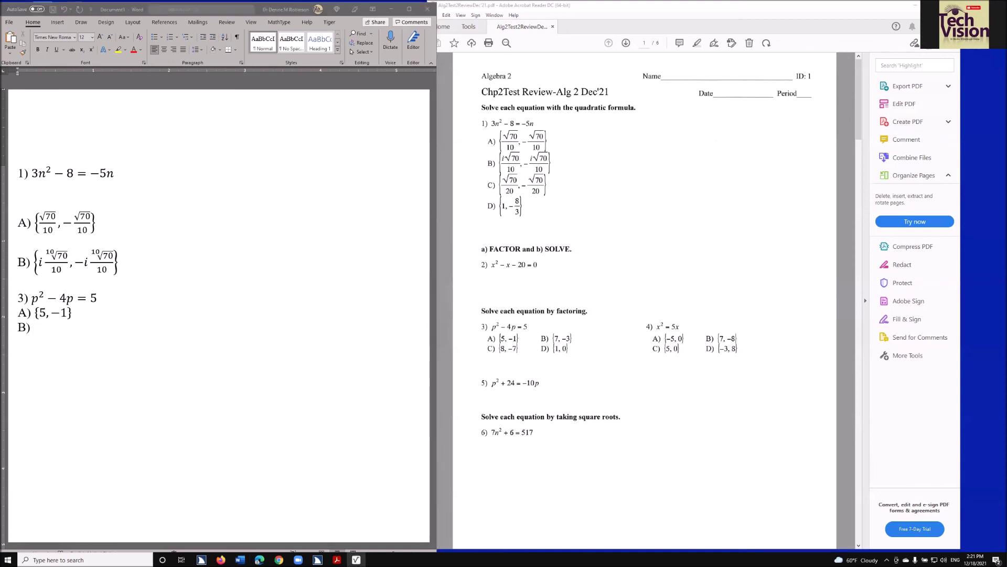
text((7,)
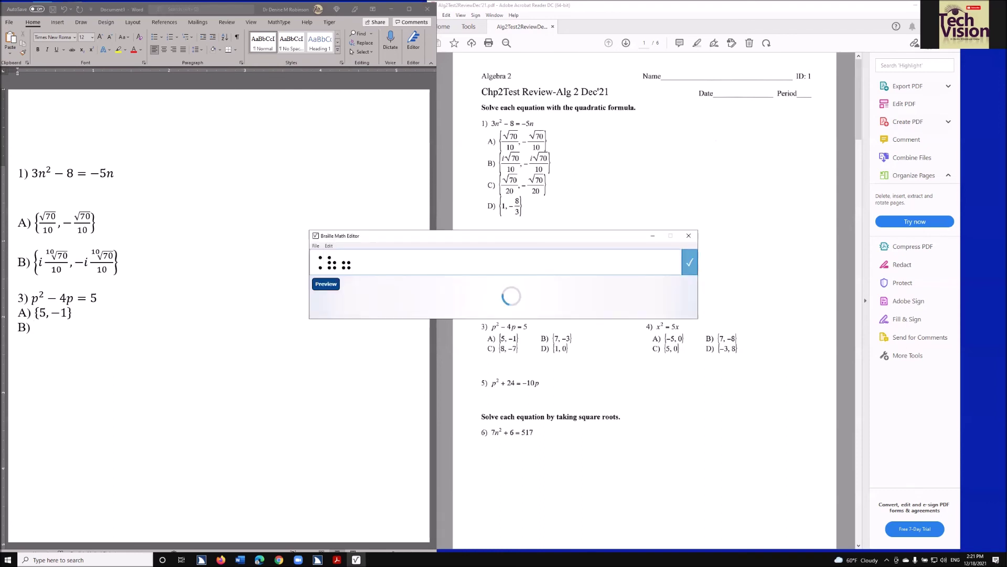
text(-3.)
text())
key(Return)
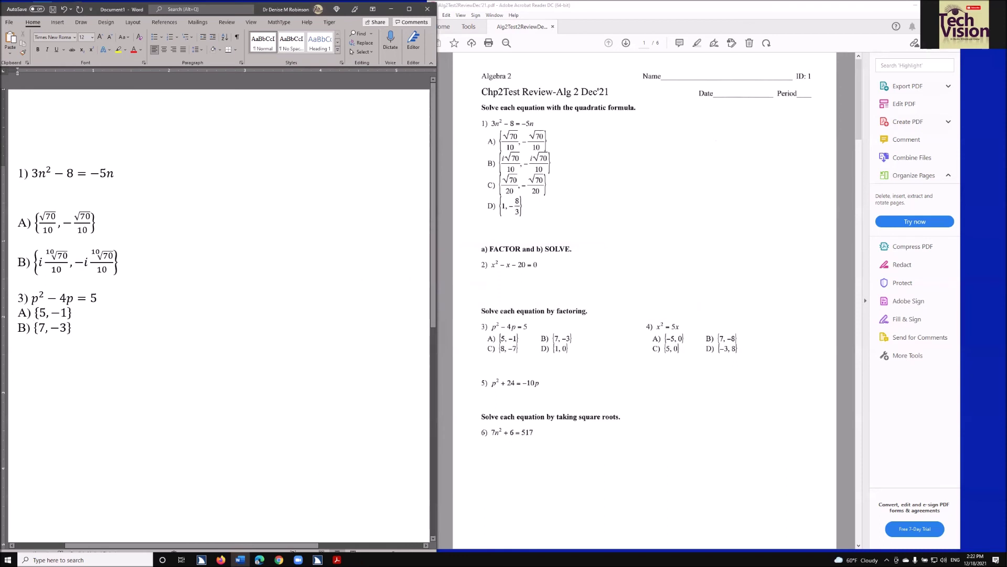
key(Return)
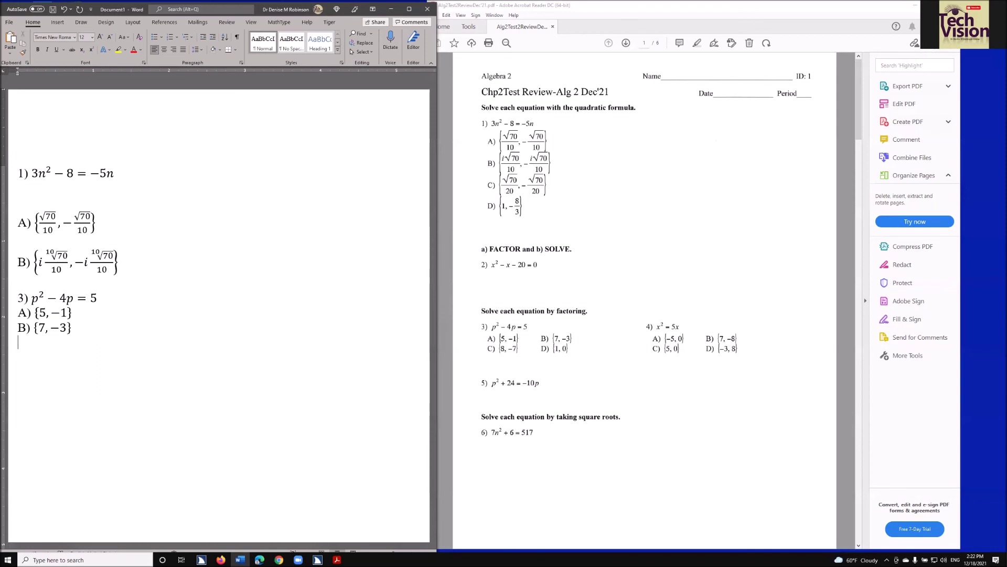
Type the C) label under choice B) of problem 3 and review the lines above.
text(C))
click(18, 199)
click(19, 261)
click(18, 298)
key(alt+f)
Share the document as an attached Word copy, Document1.docx, in a new Outlook email.
key(z)
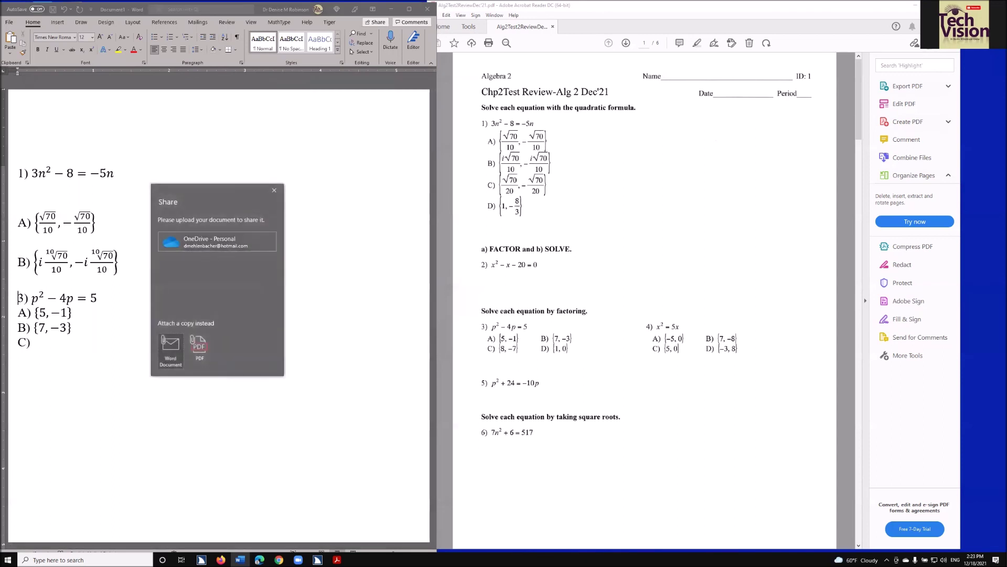
key(Escape)
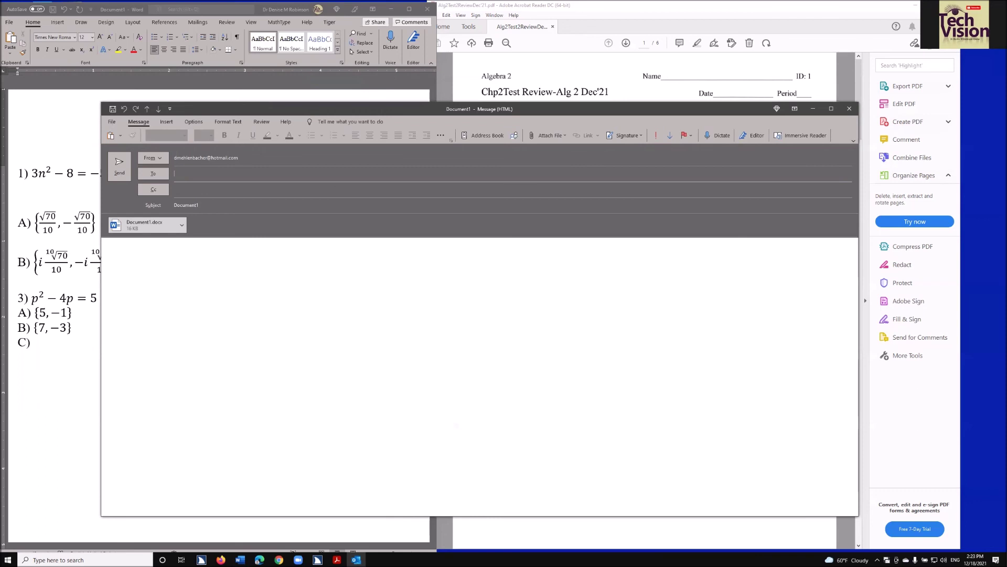
click(601, 347)
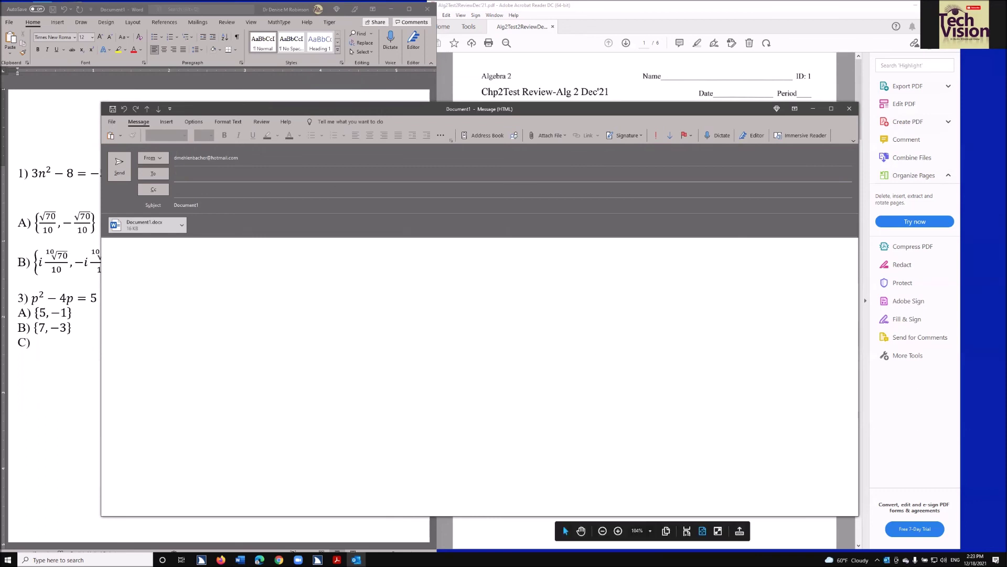